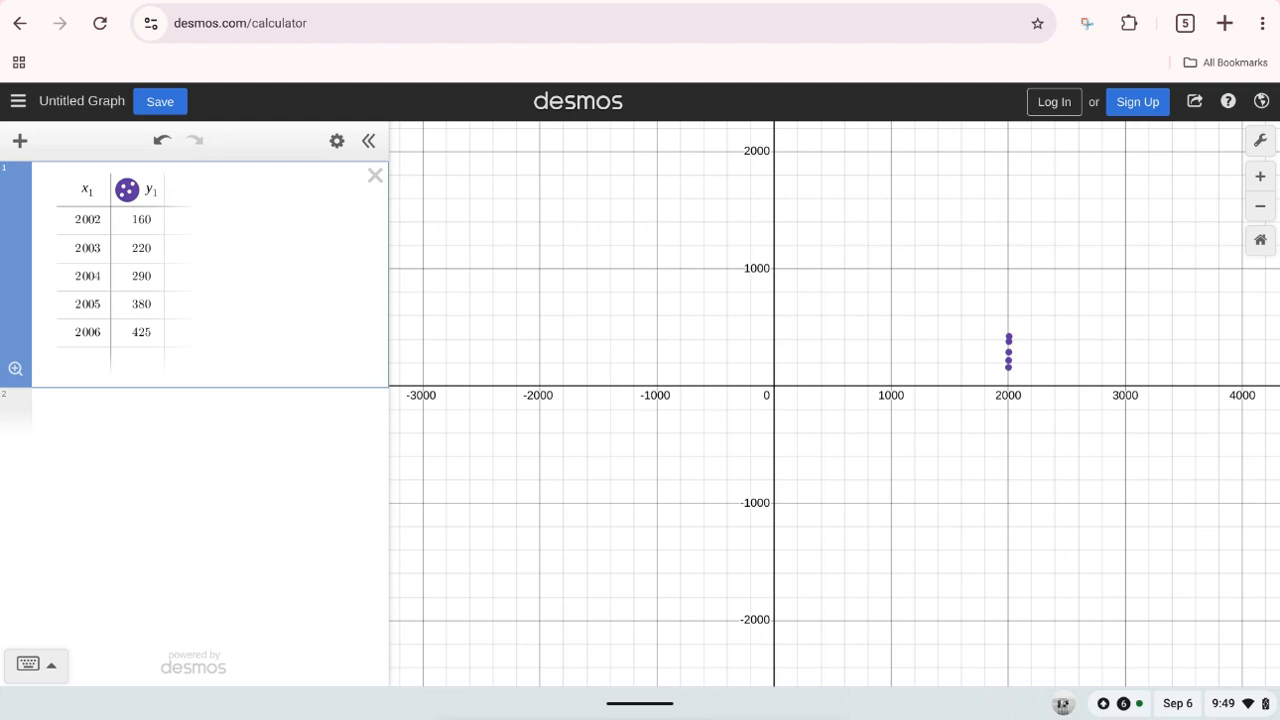
left_click(20, 141)
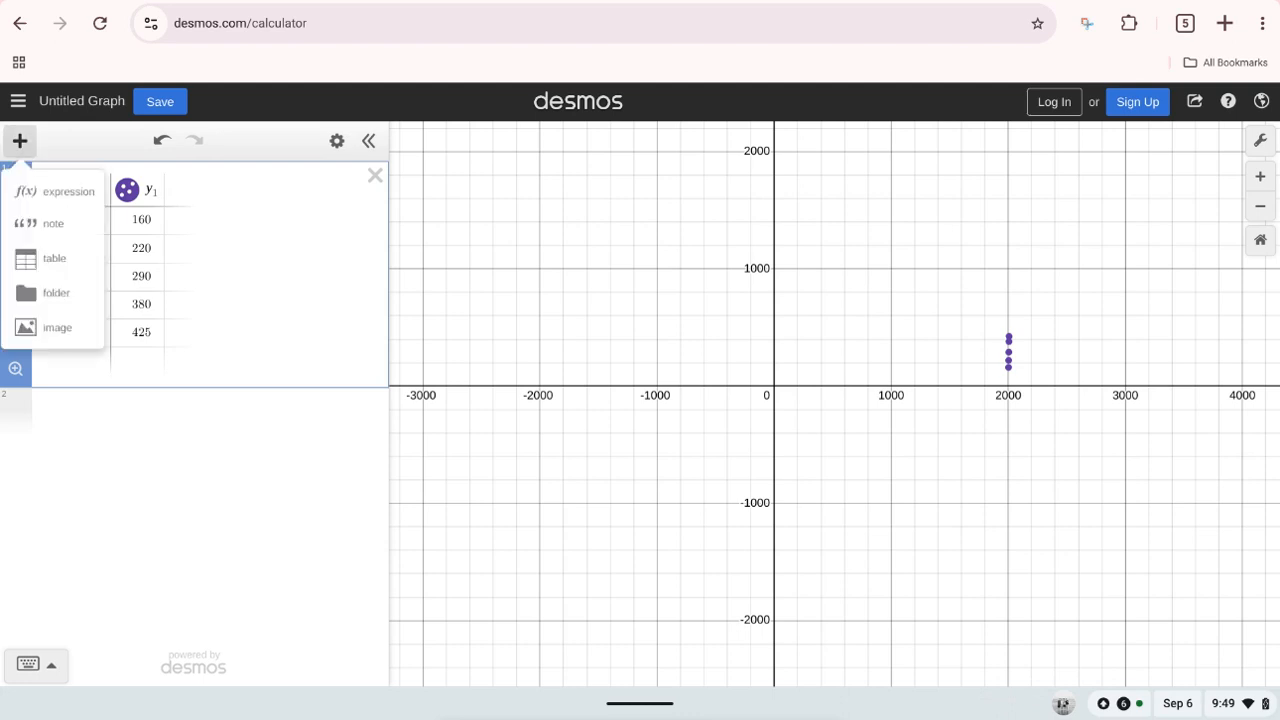
left_click(40, 258)
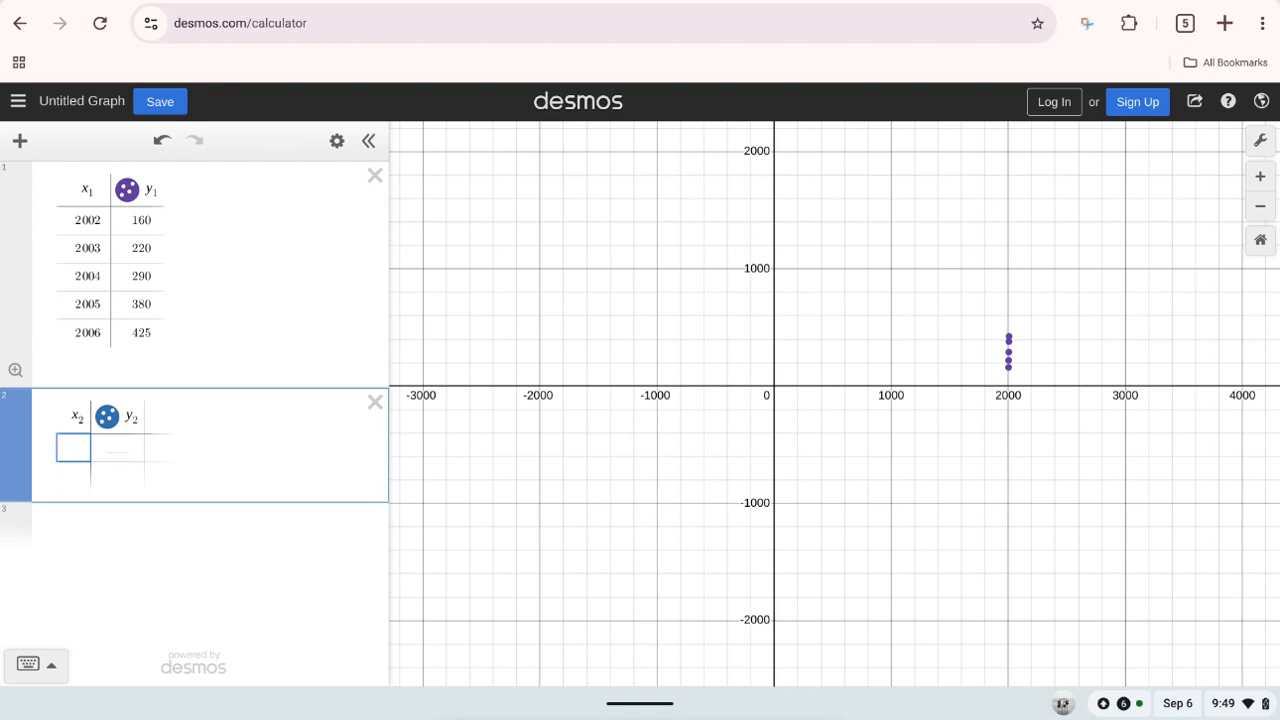
left_click(375, 402)
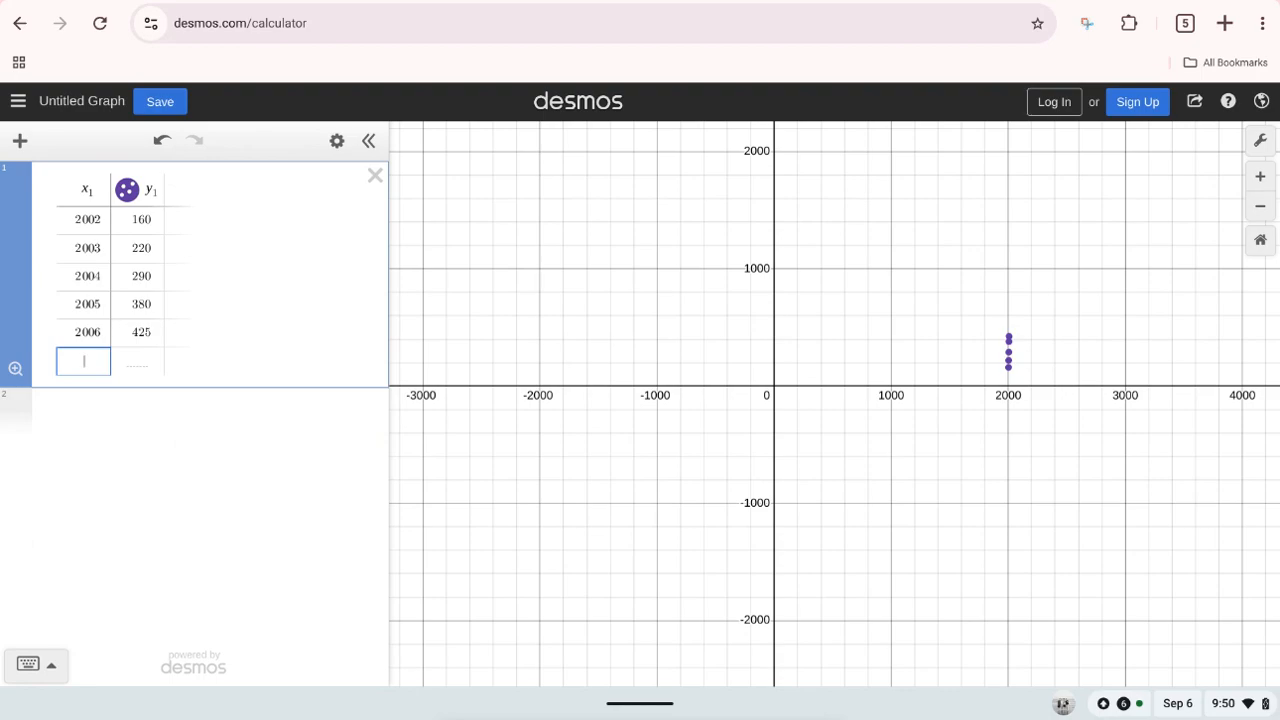
Step: Zoom the graph in on the five plotted data points so that their spread can be examined
scroll(860, 345, "up", 3)
scroll(946, 331, "up", 5)
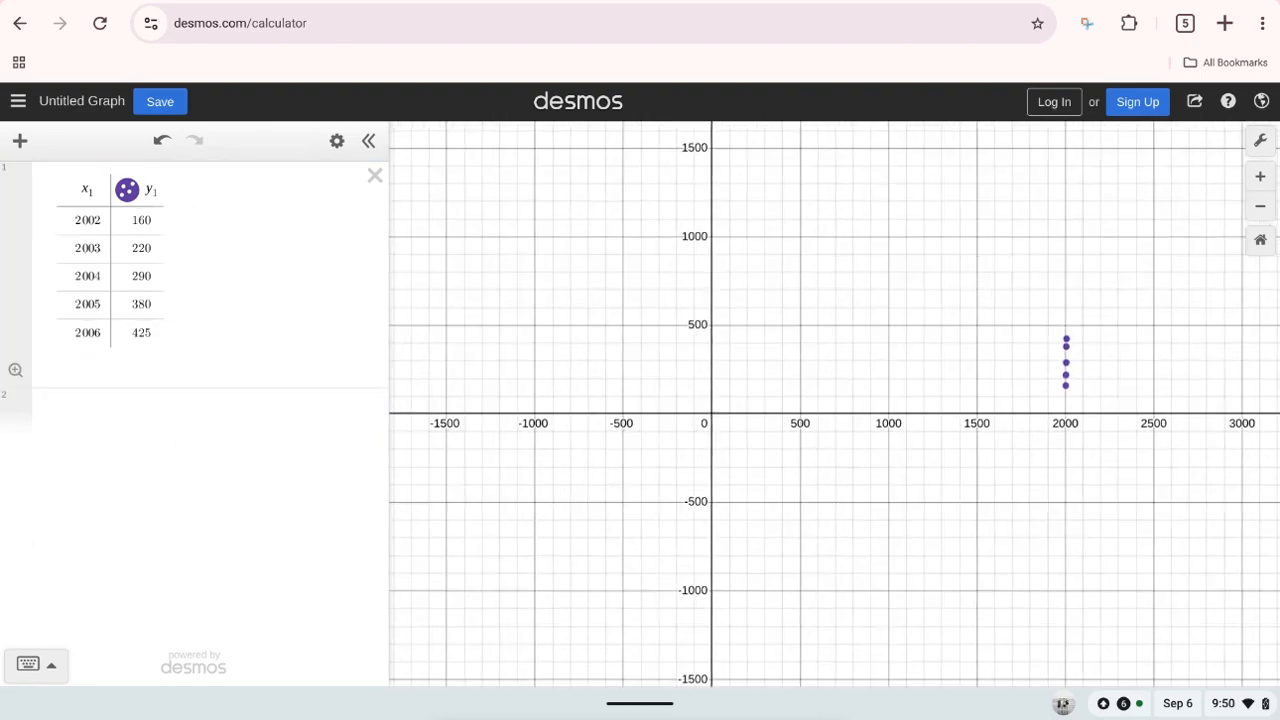
left_click_drag(1000, 400, 596, 406)
scroll(734, 430, "up", 5)
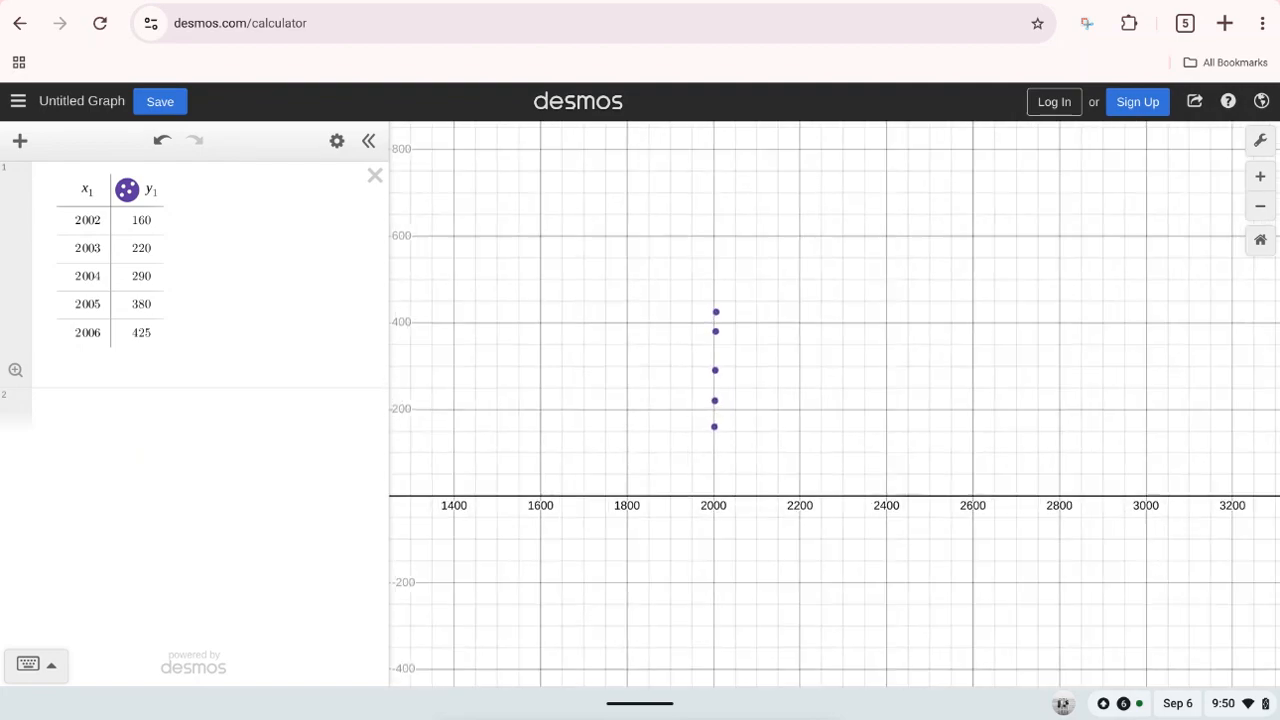
scroll(735, 357, "up", 4)
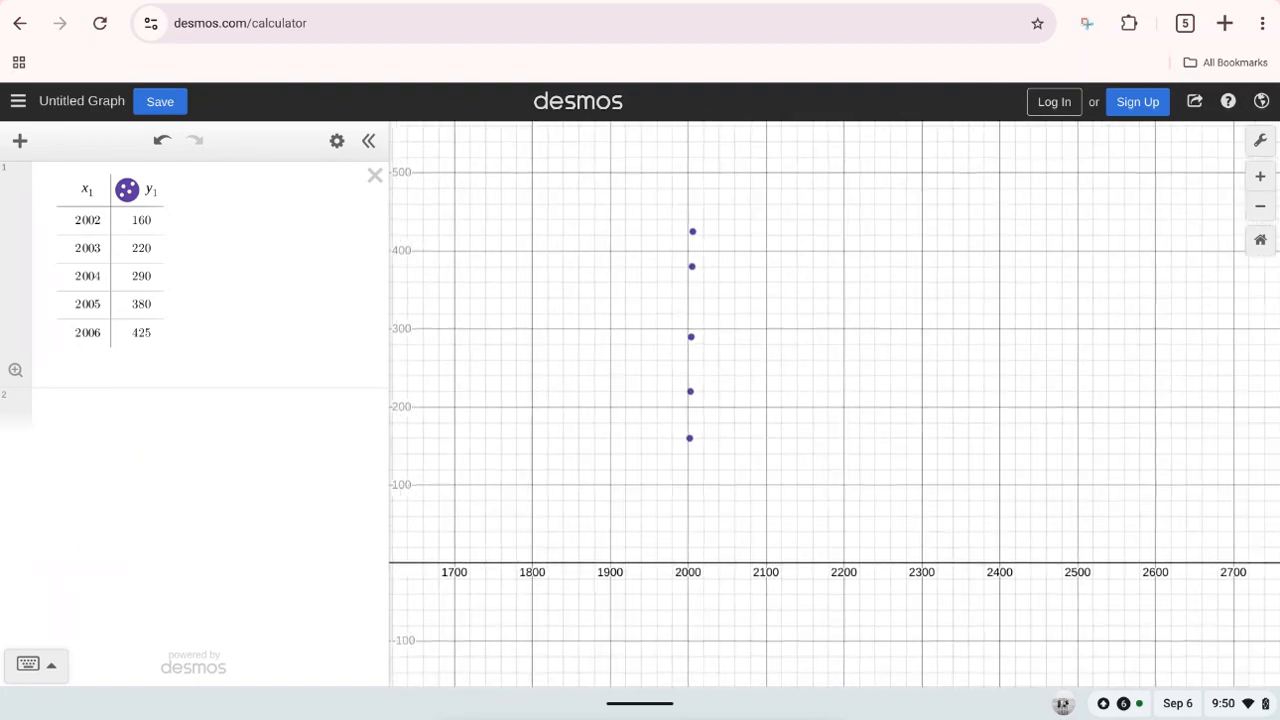
scroll(765, 314, "up", 2)
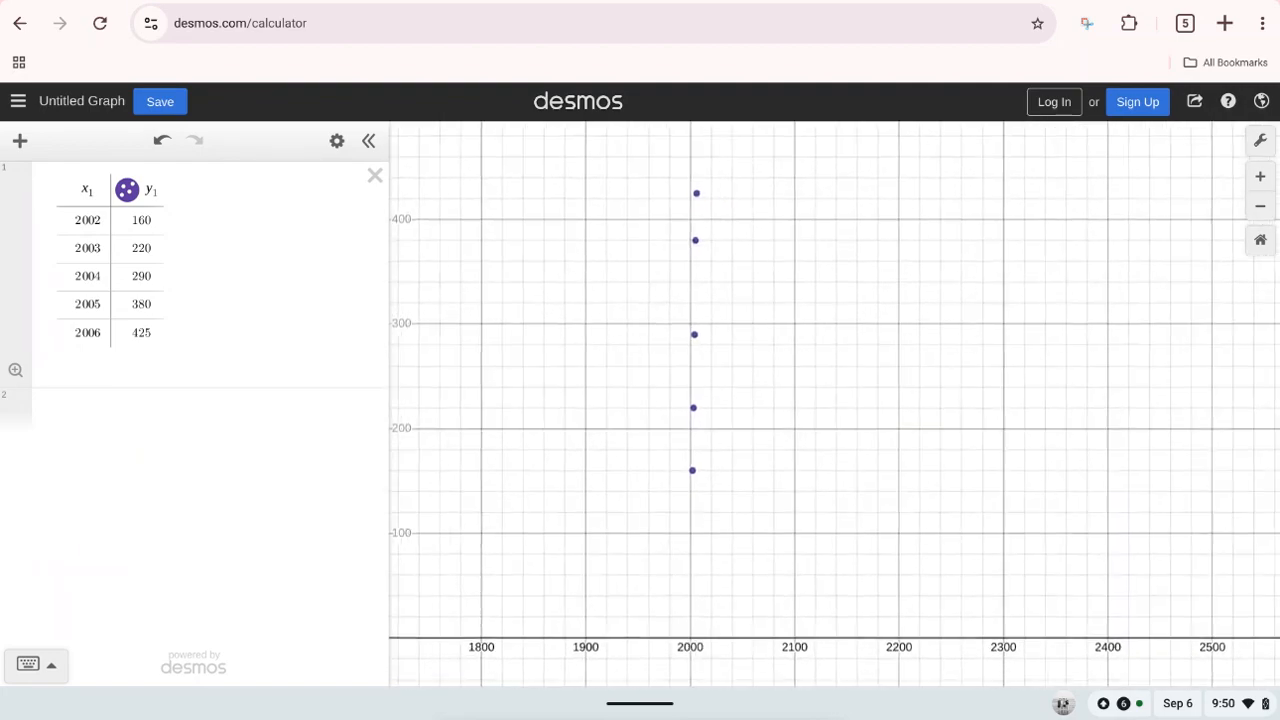
scroll(668, 261, "up", 2)
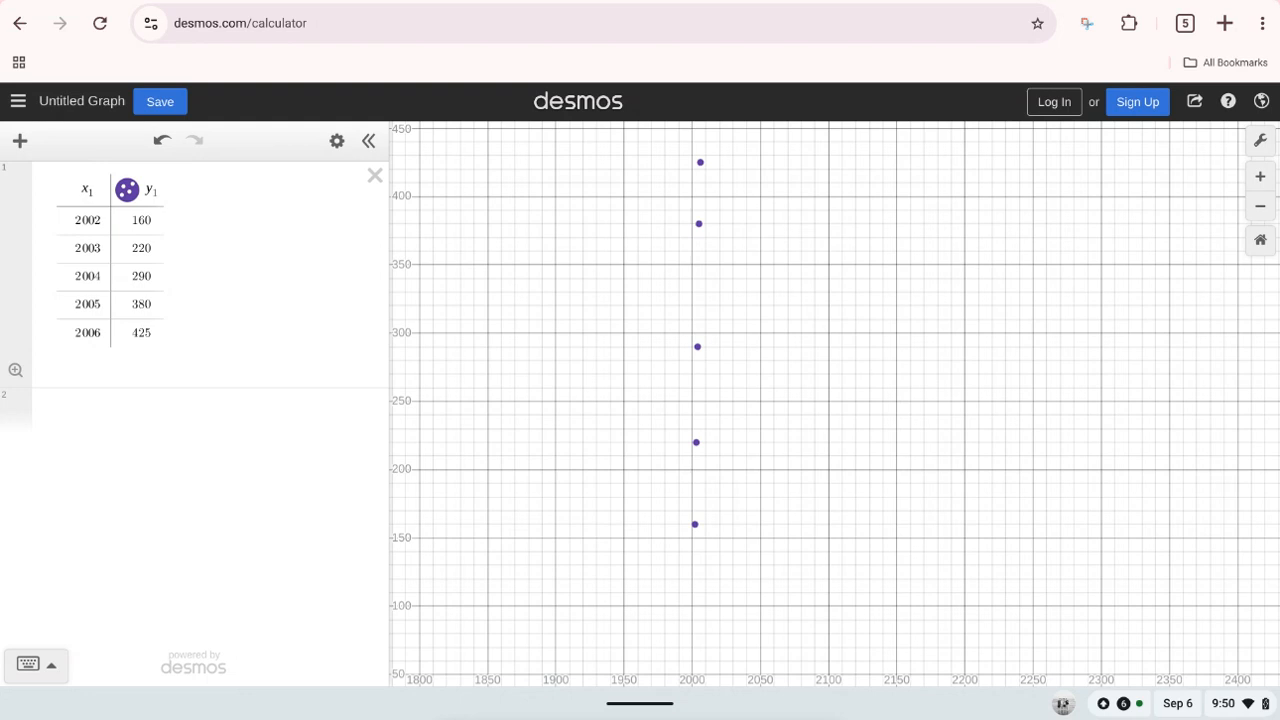
Step: Fit a linear regression to the table data by entering y₁ ~ mx₁ + b as a new expression below the table
left_click(200, 411)
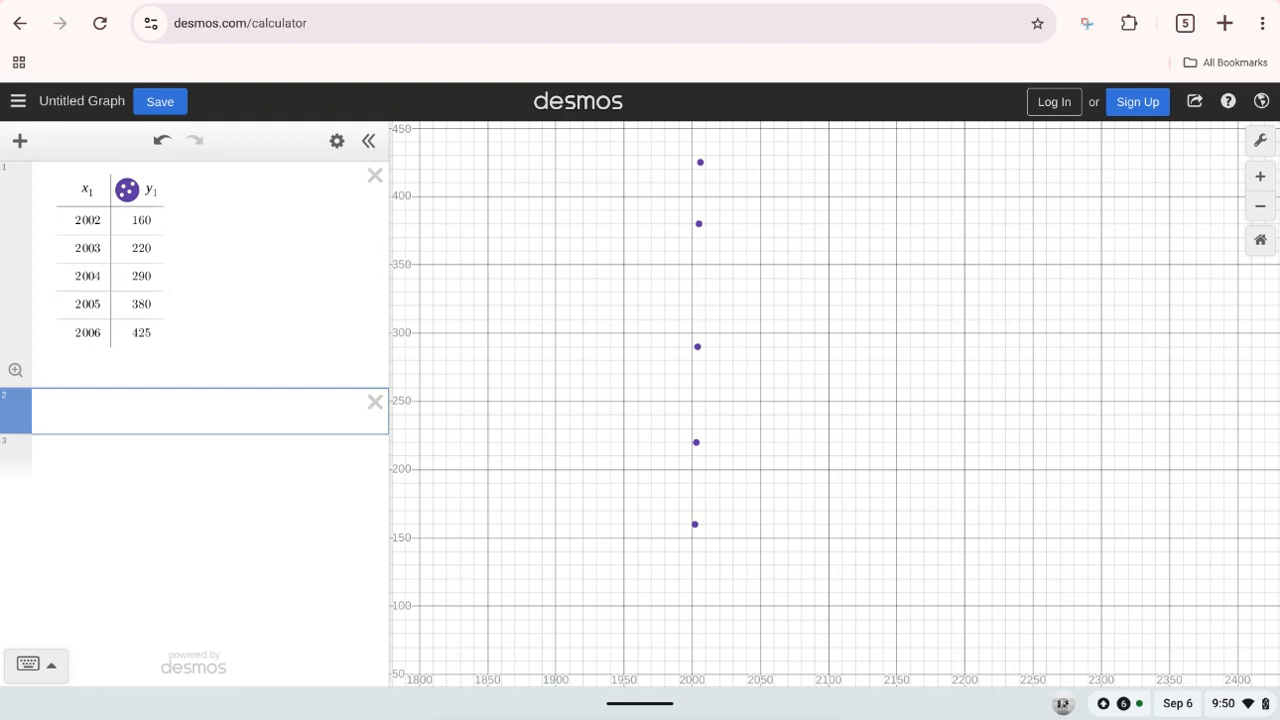
left_click(36, 664)
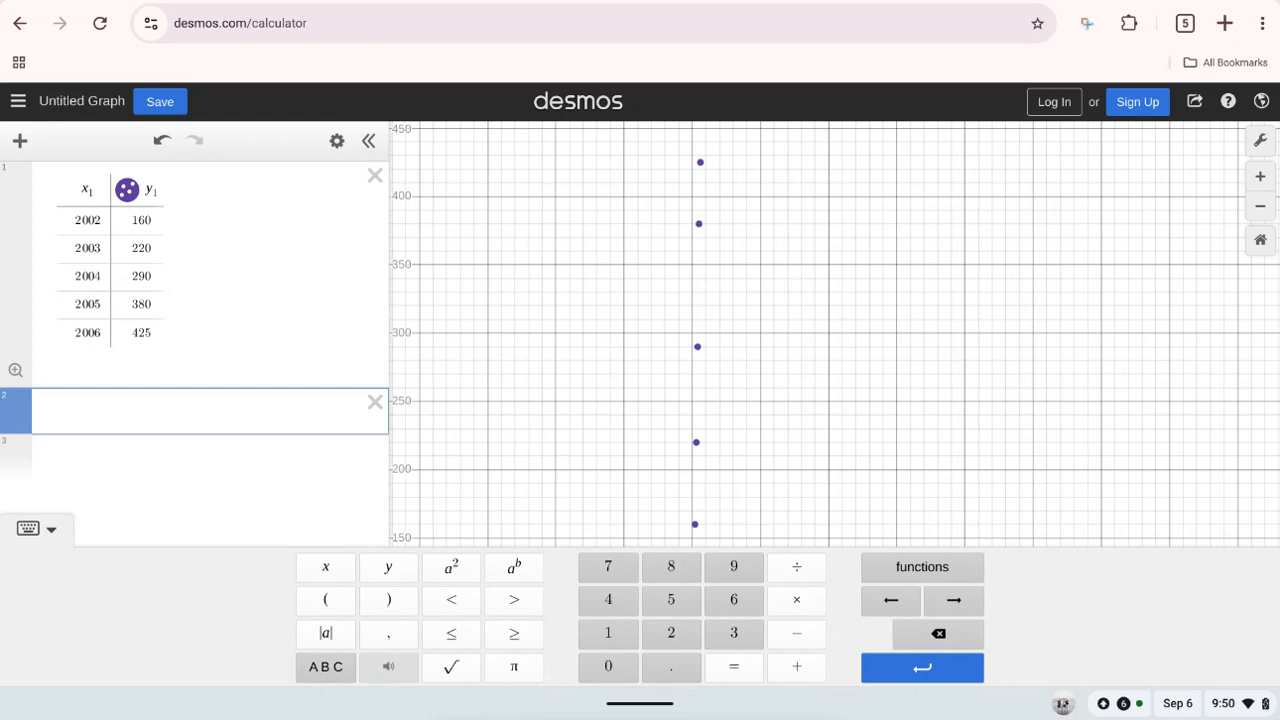
left_click(388, 567)
type("1")
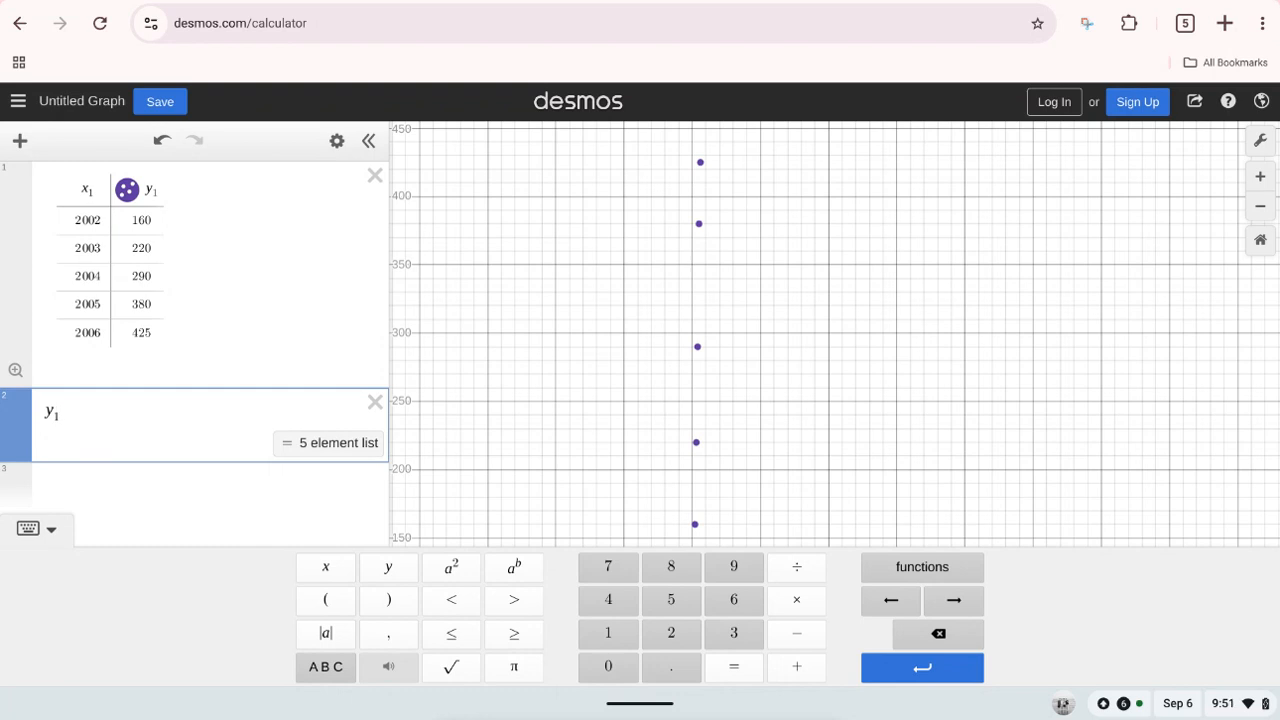
left_click(325, 666)
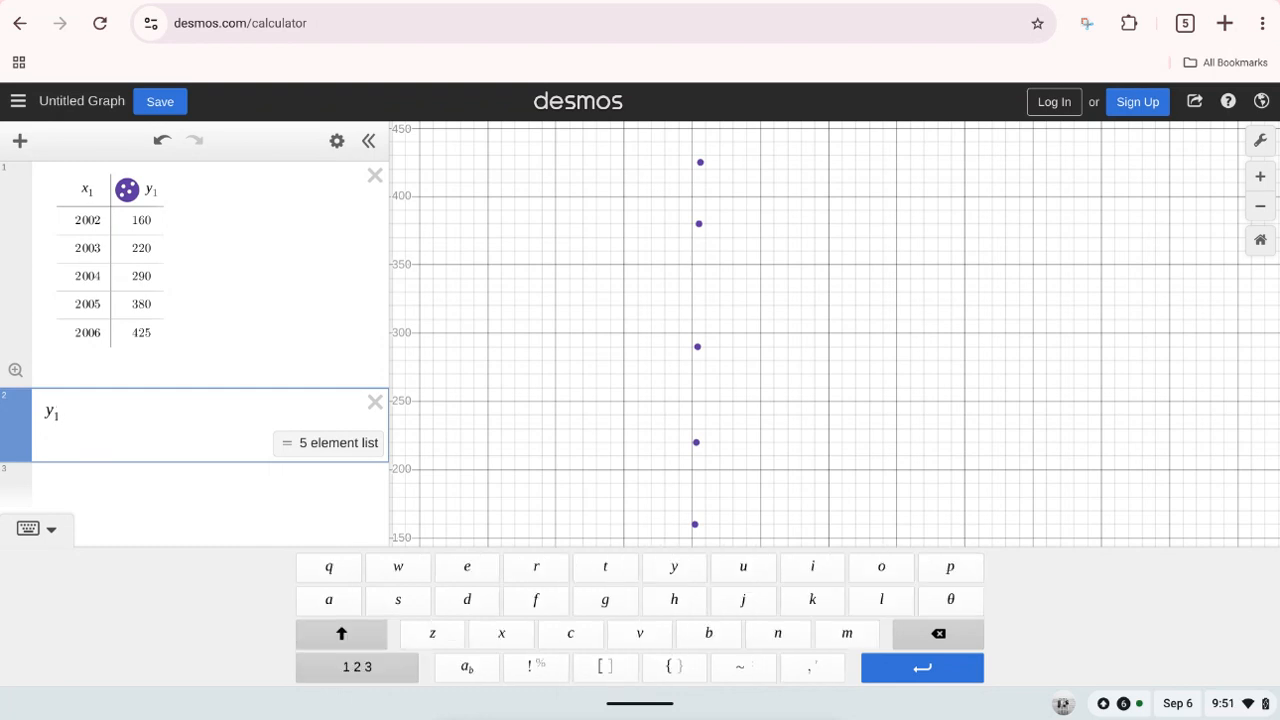
left_click(743, 666)
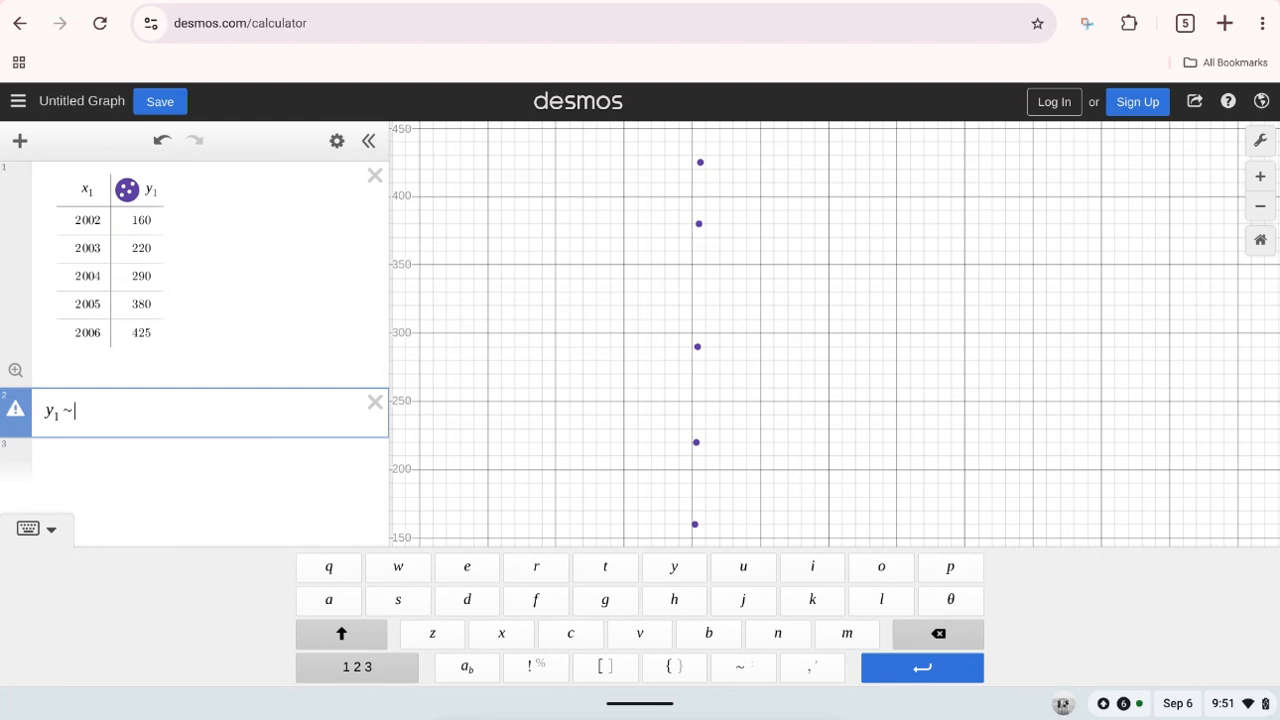
left_click(847, 633)
left_click(501, 633)
left_click(357, 666)
left_click(607, 633)
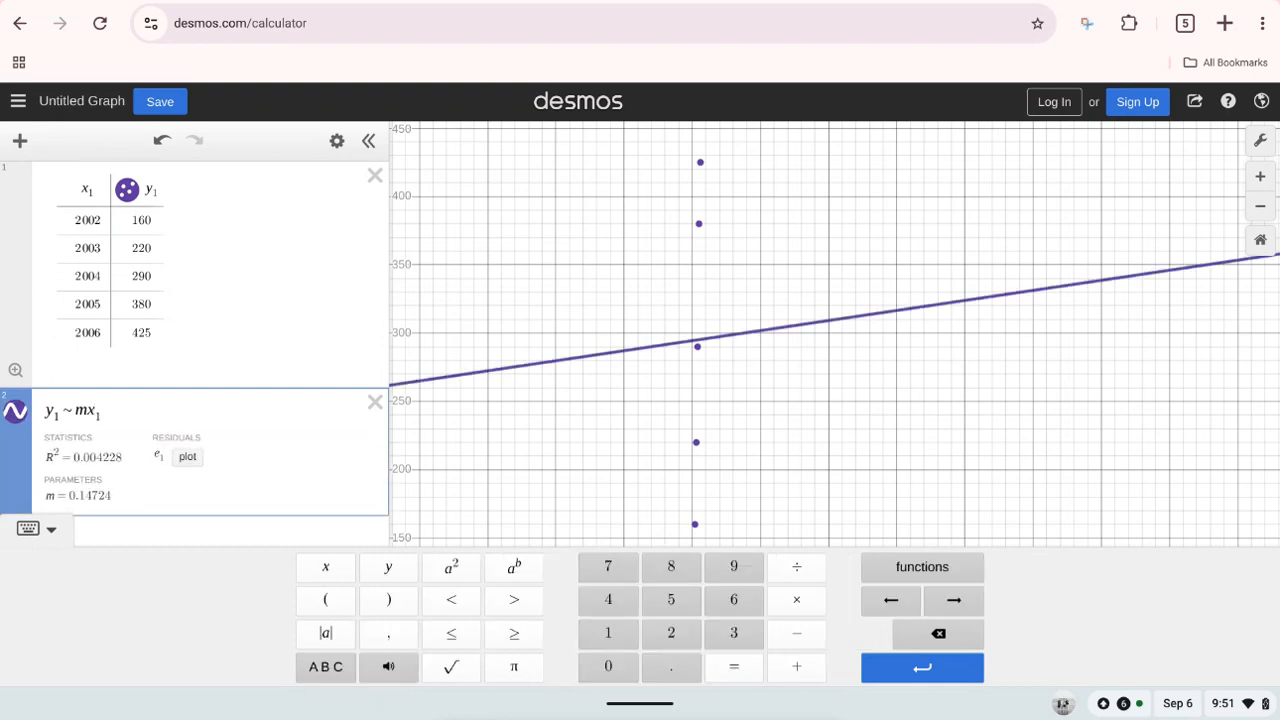
left_click(796, 666)
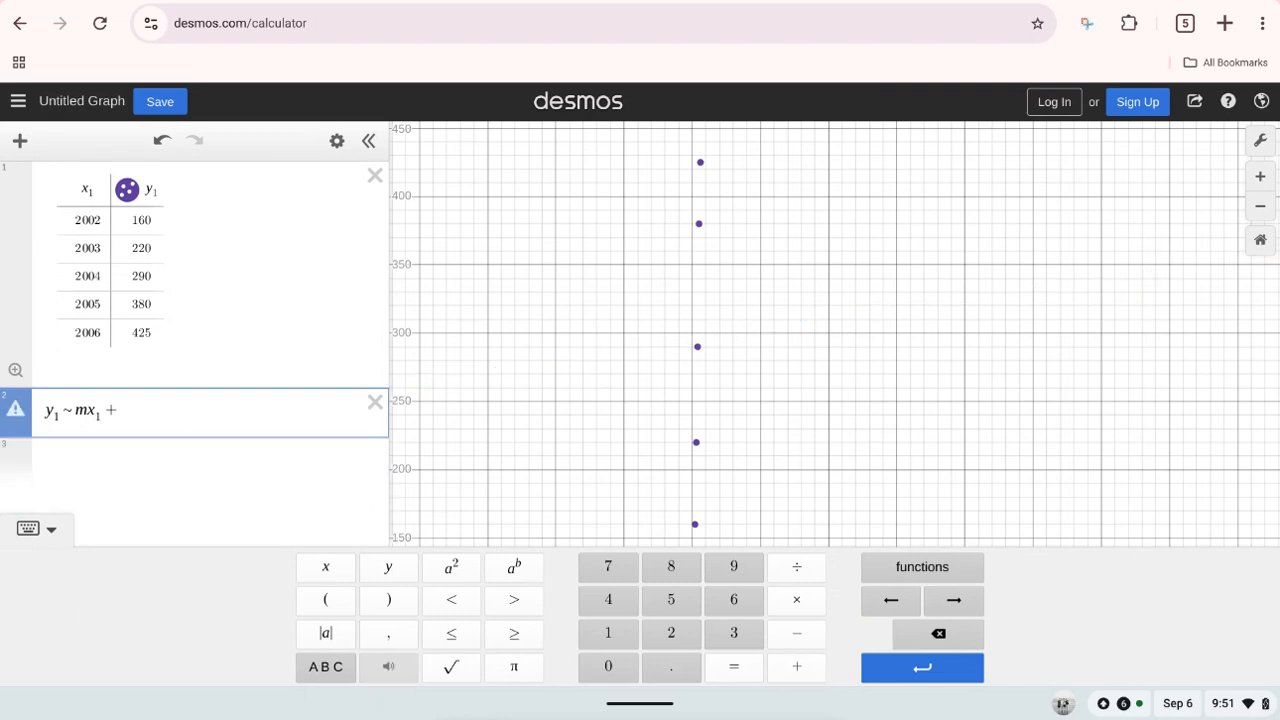
left_click(325, 666)
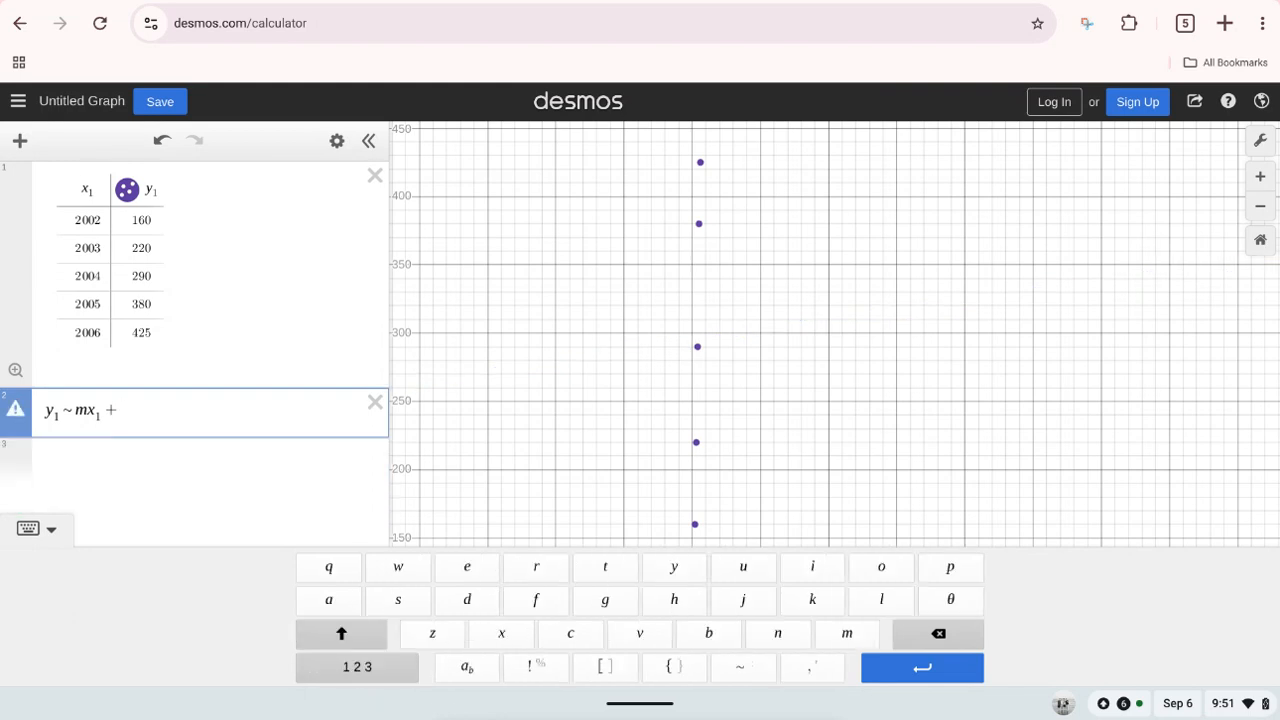
left_click(708, 633)
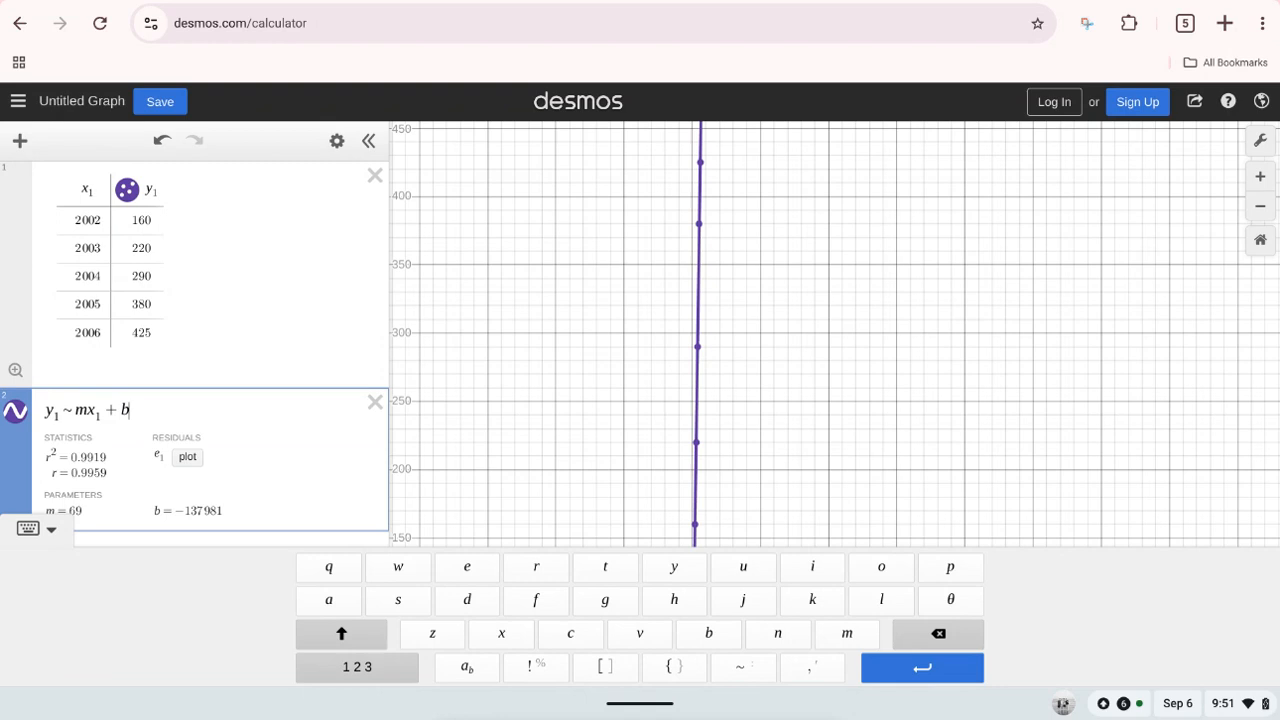
left_click(37, 528)
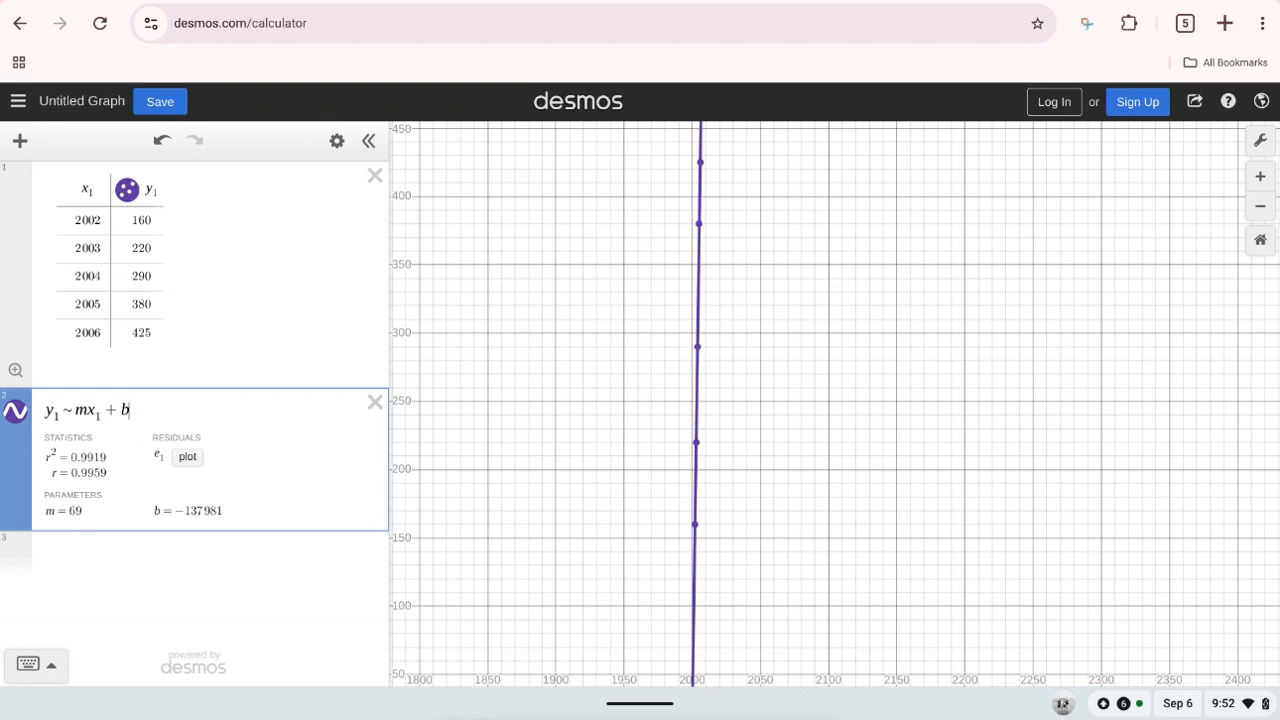
Step: Add a new expression below the regression and enter y = 69x, using the fitted slope
key("Return")
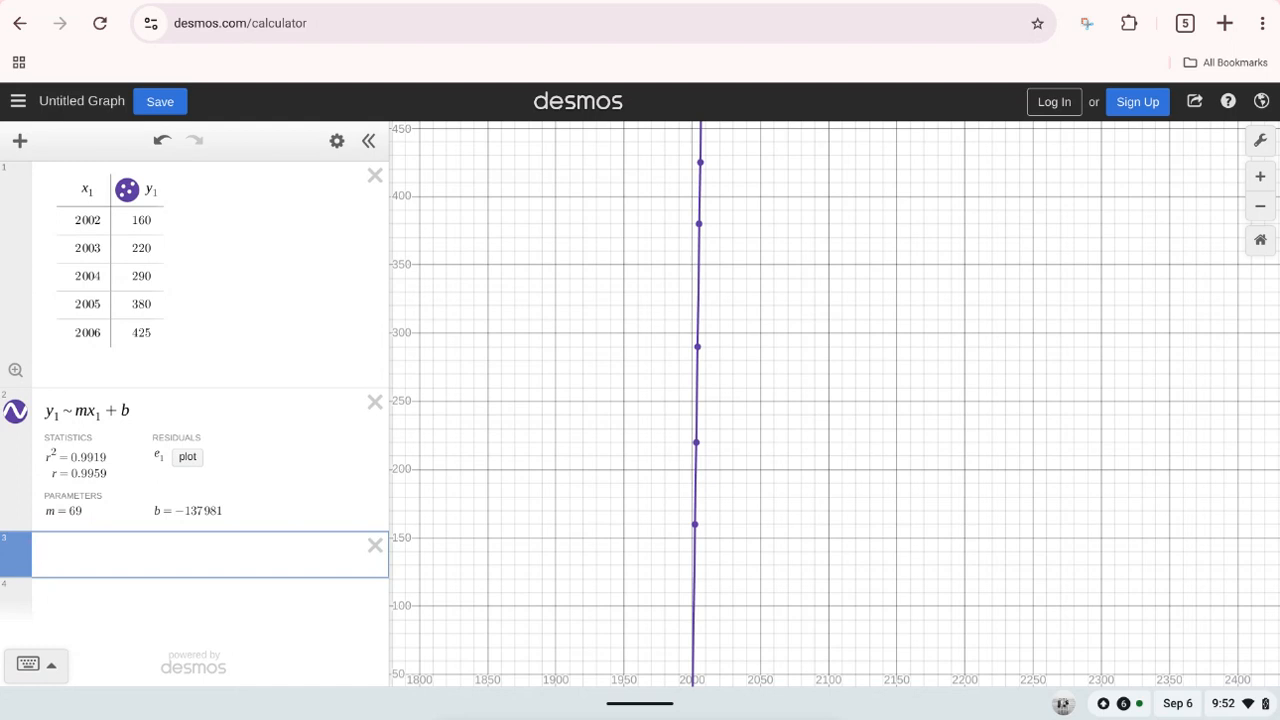
left_click(36, 664)
left_click(325, 666)
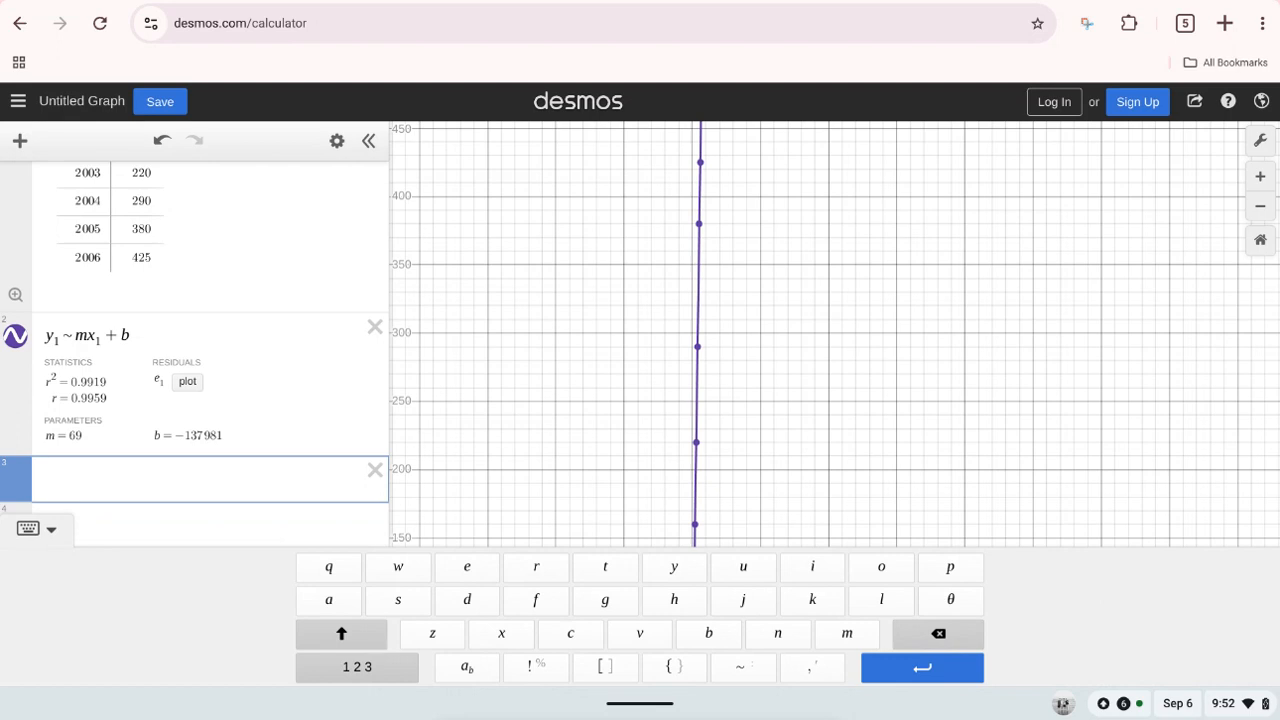
left_click(674, 567)
left_click(357, 666)
left_click(734, 667)
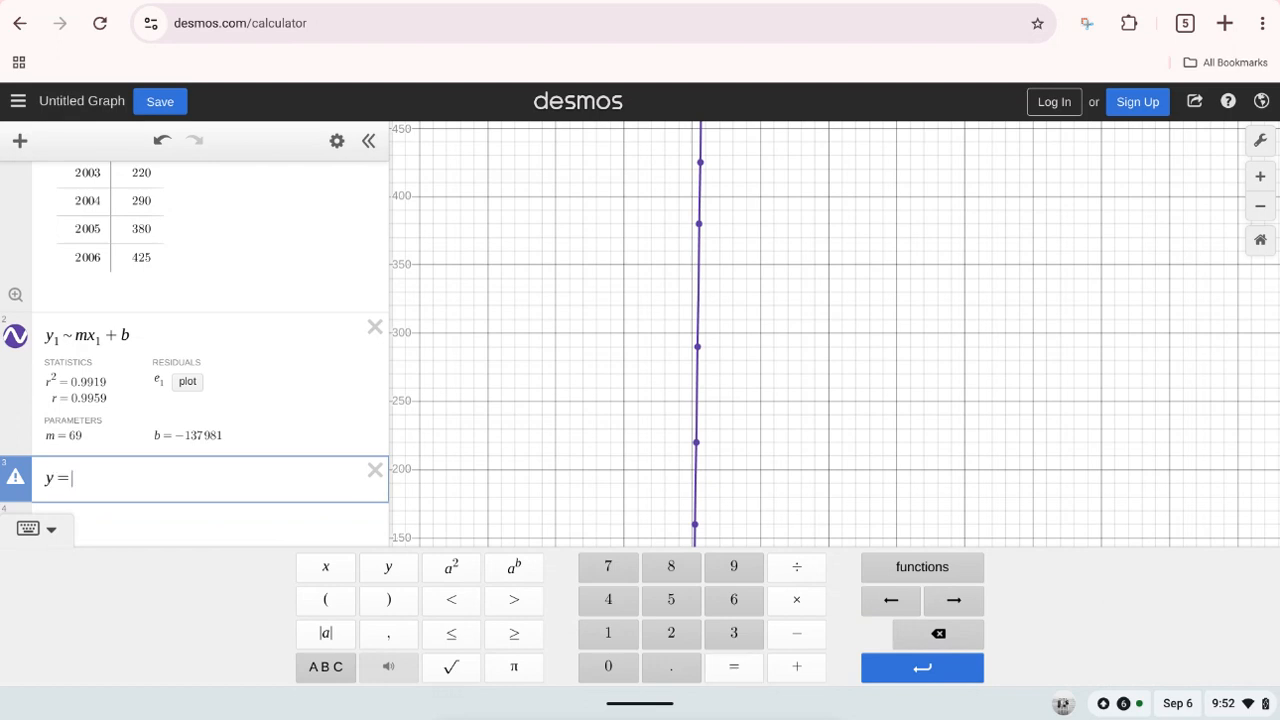
left_click(734, 599)
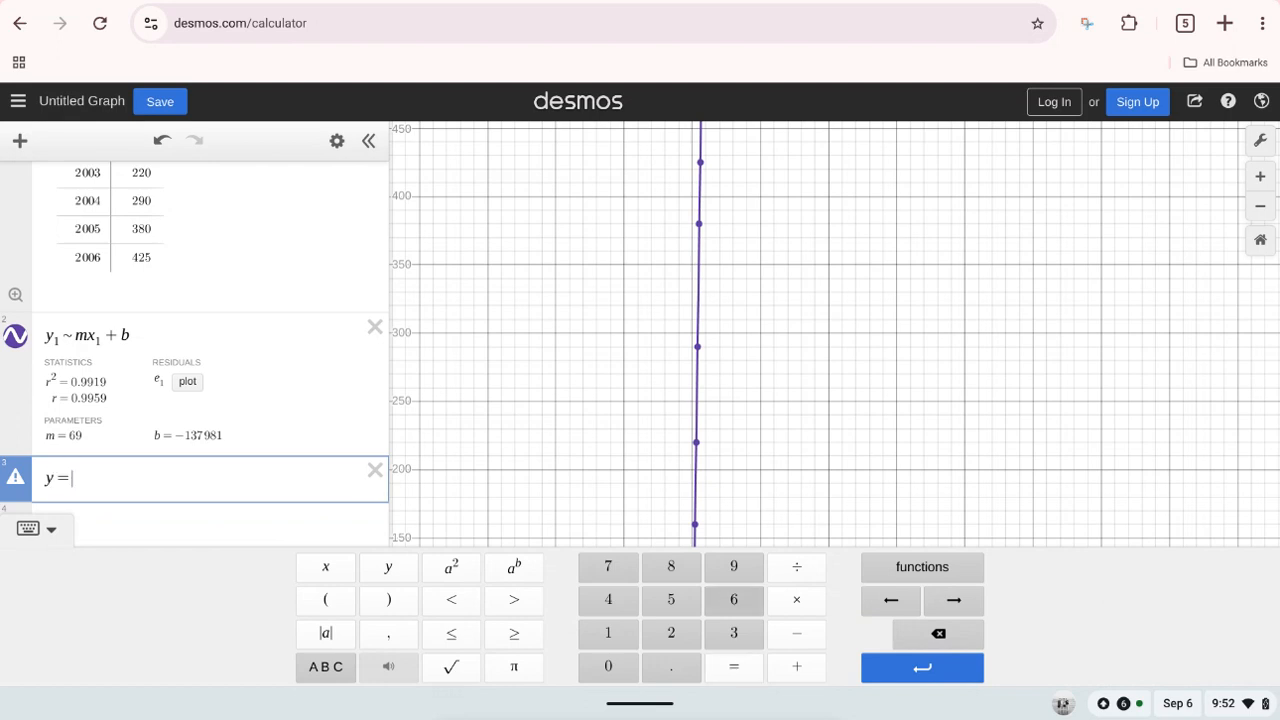
left_click(734, 567)
left_click(326, 666)
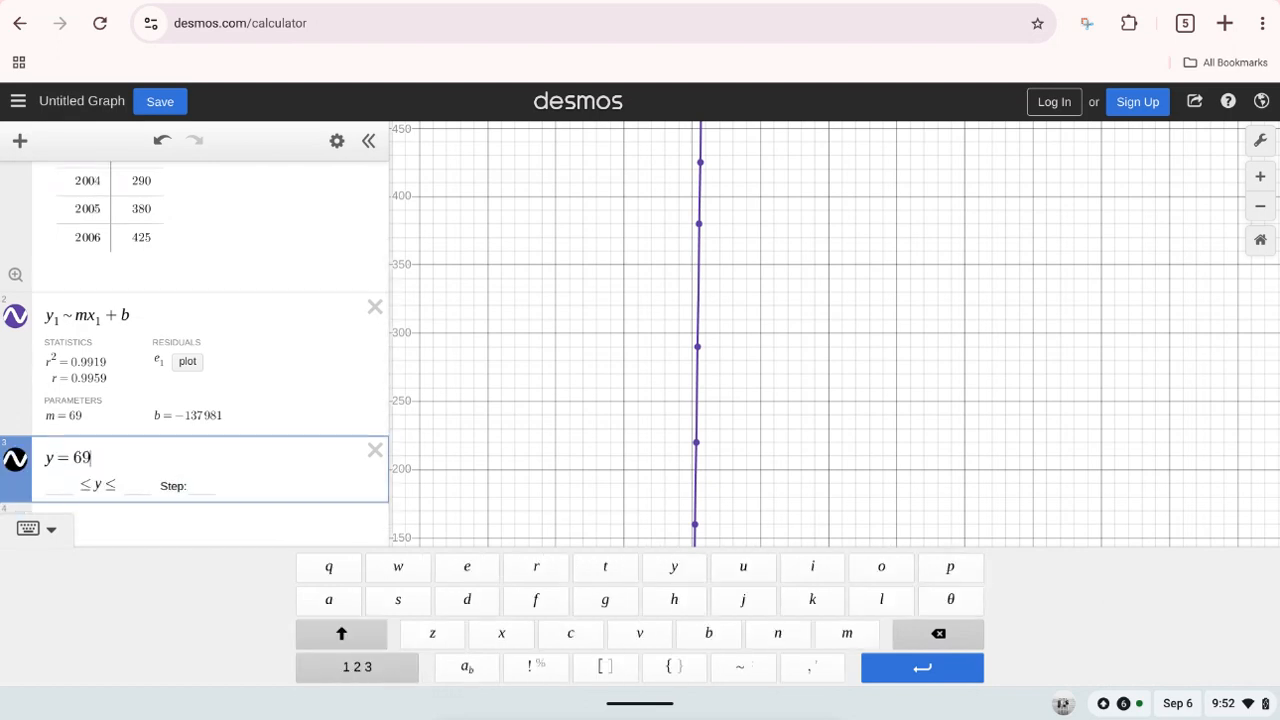
left_click(501, 633)
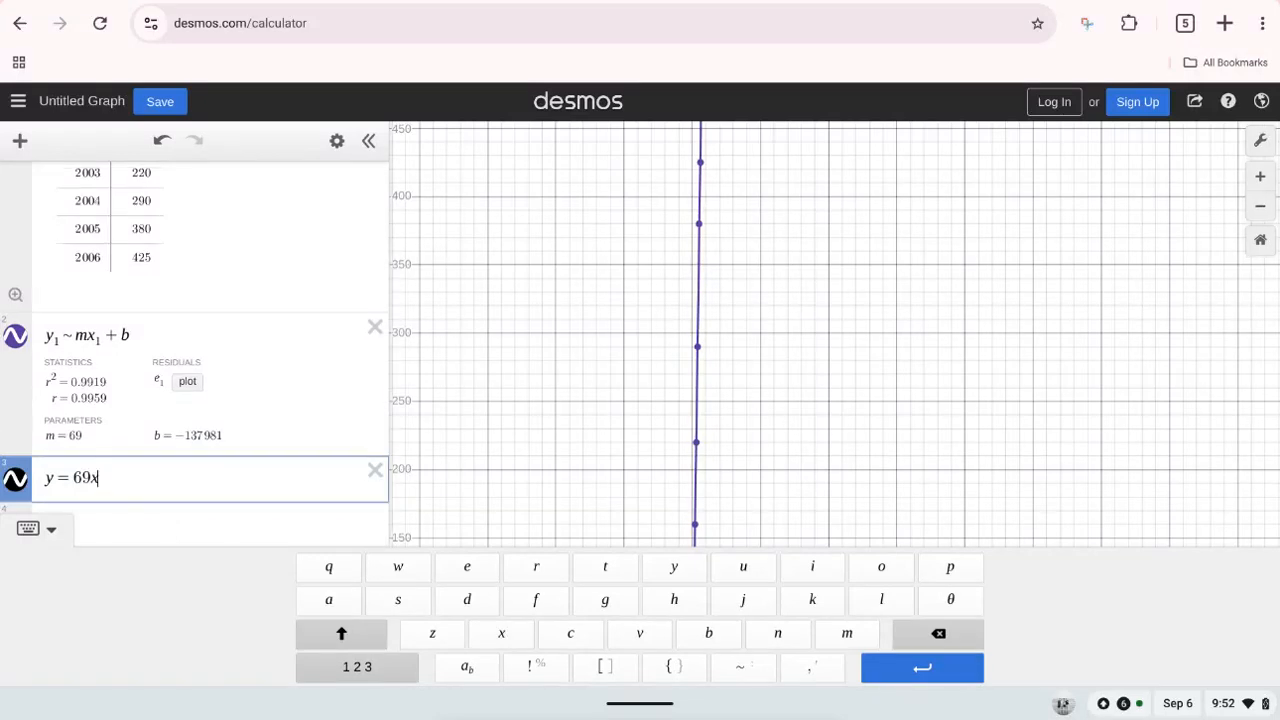
Step: Complete the line's equation by subtracting 137981, so that it reads y = 69x − 137981
left_click(357, 666)
left_click(797, 666)
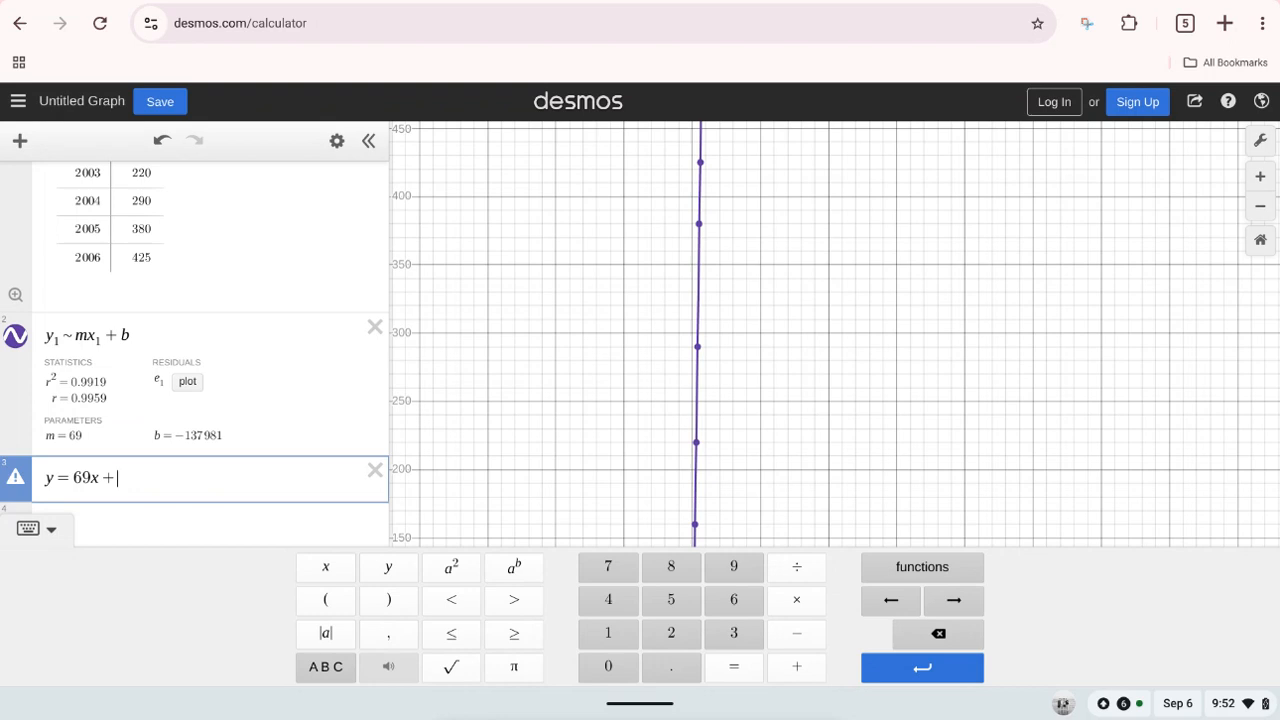
left_click(938, 633)
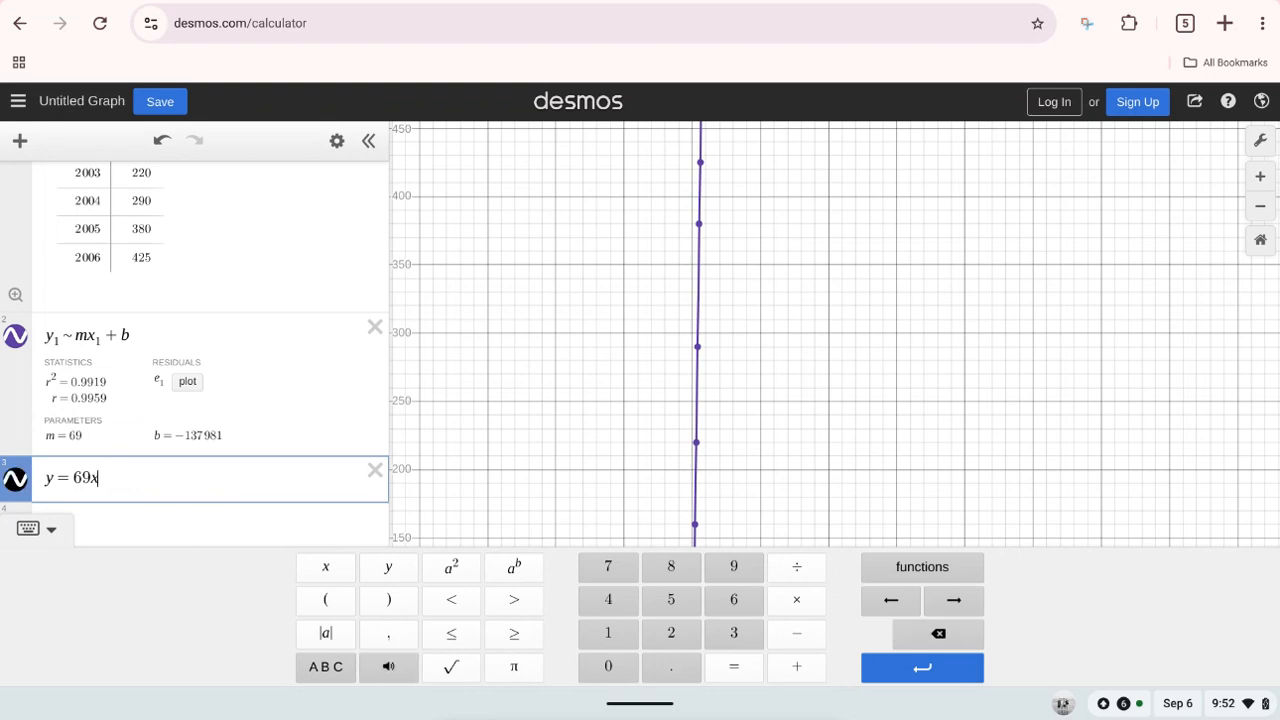
type("-")
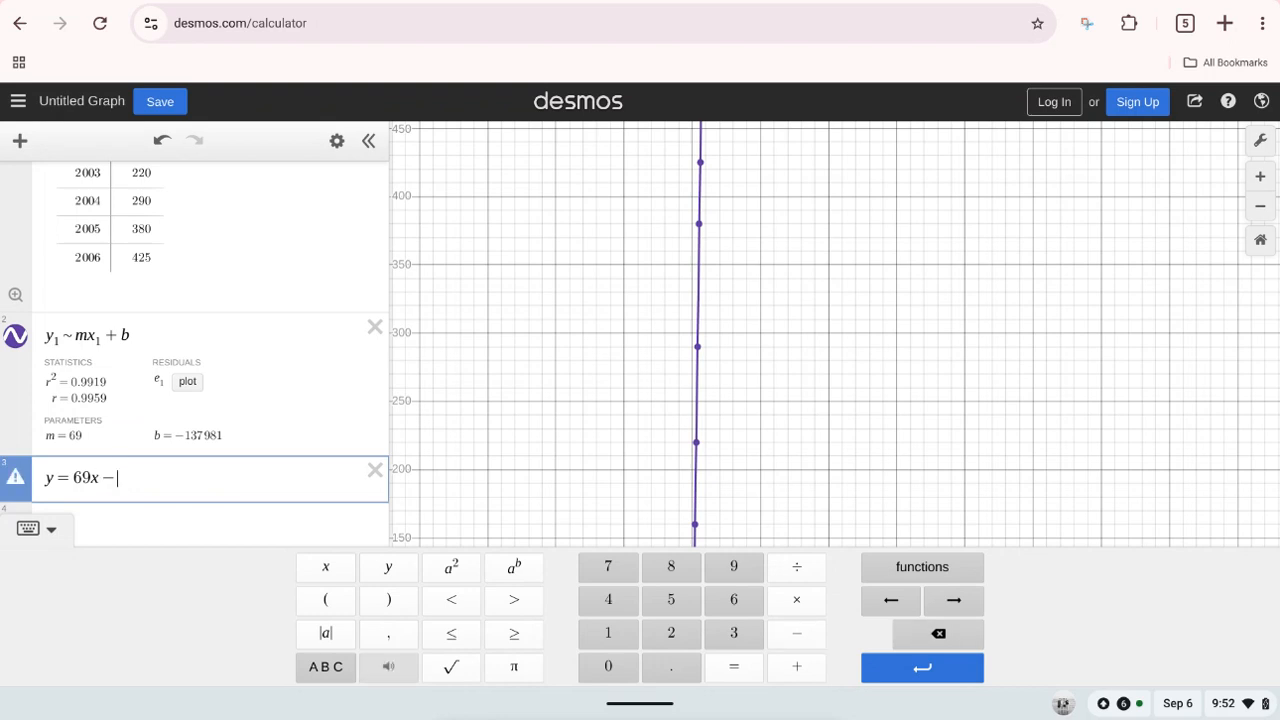
left_click(608, 632)
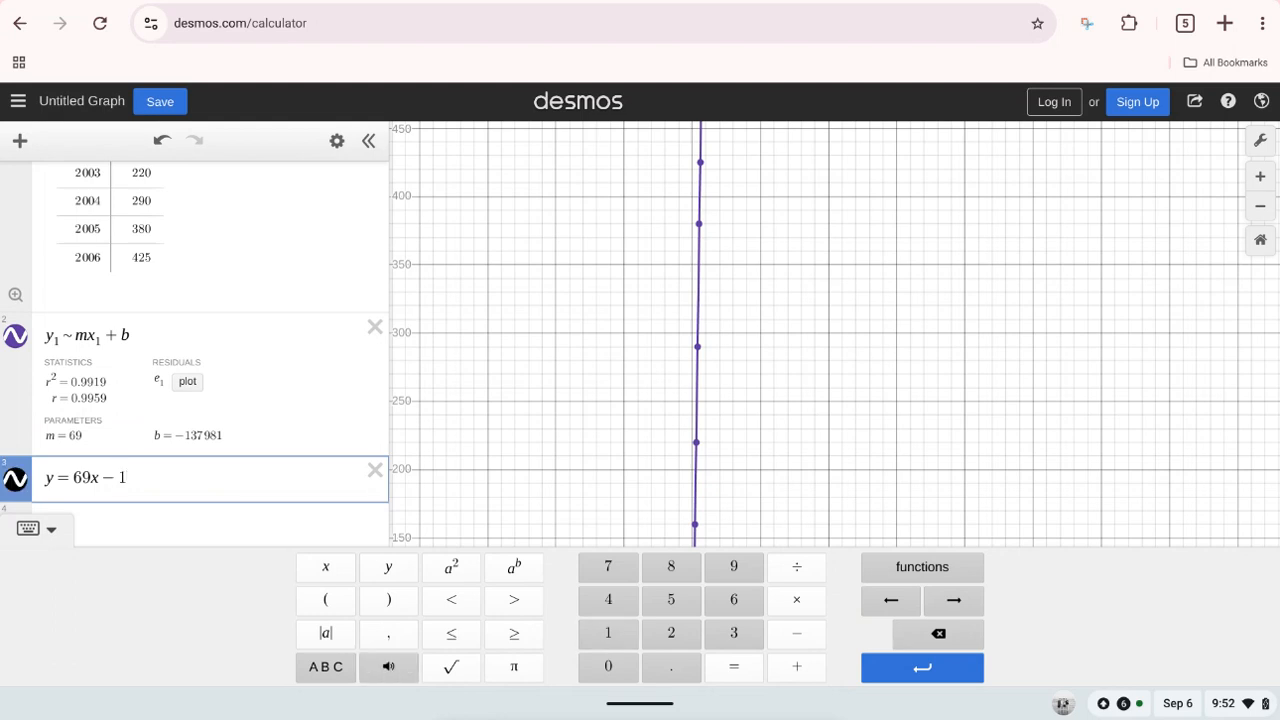
left_click(734, 632)
left_click(608, 566)
left_click(734, 566)
left_click(671, 566)
left_click(608, 632)
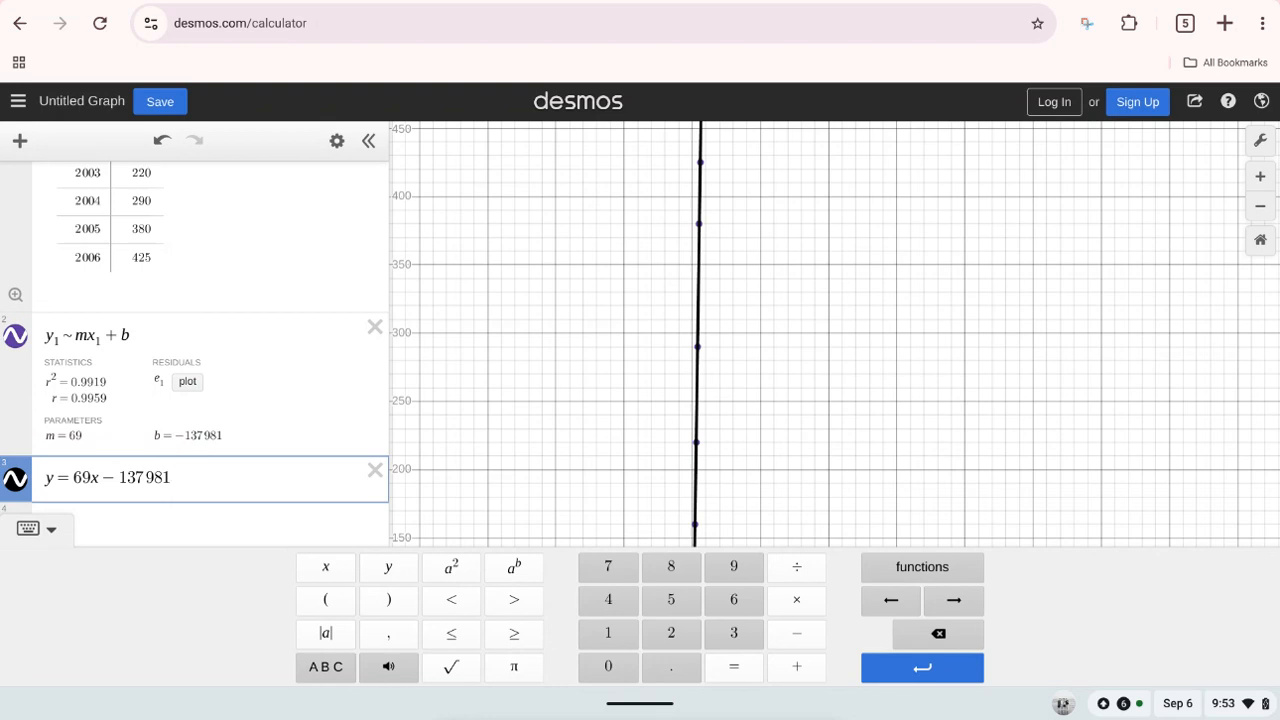
left_click(28, 528)
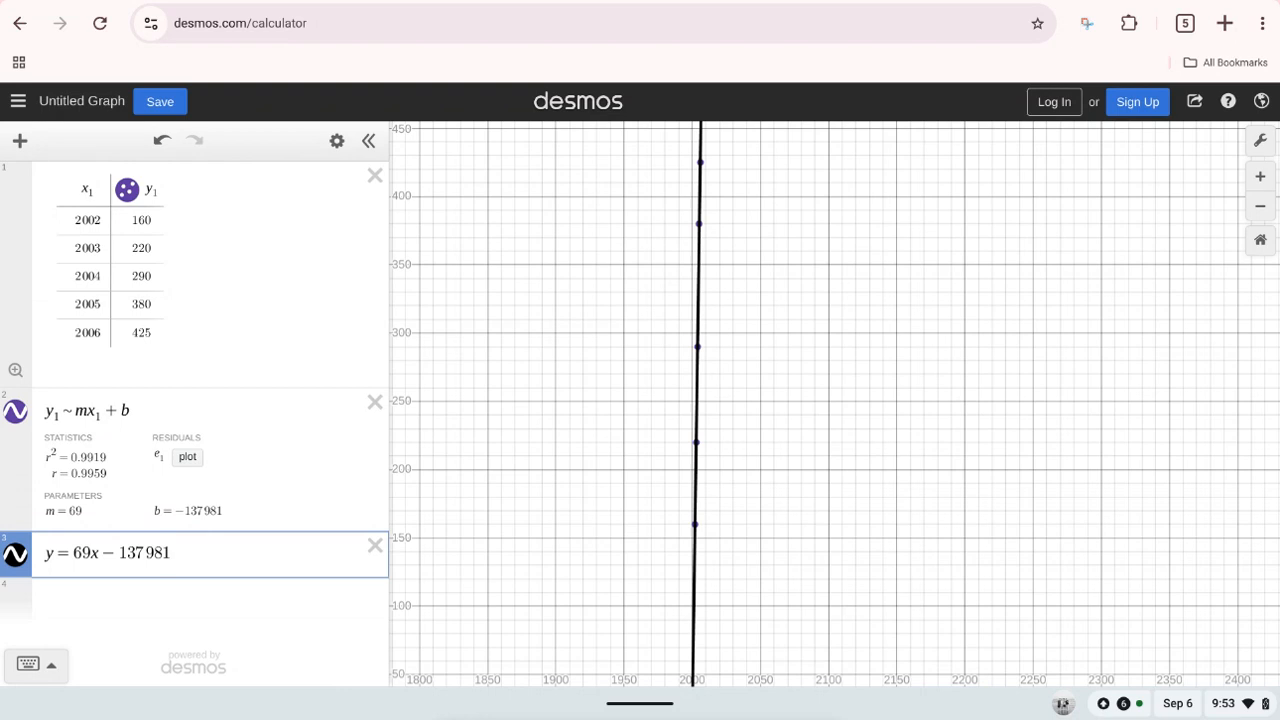
left_click(1129, 23)
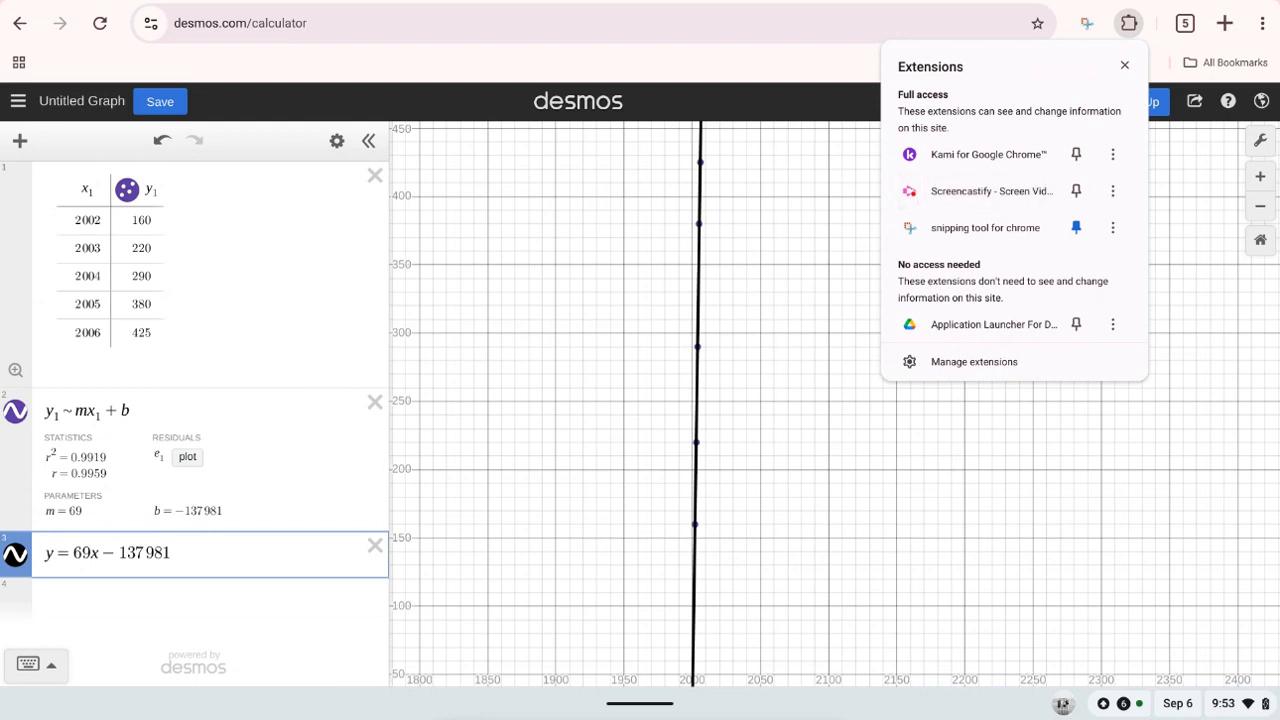
left_click(991, 190)
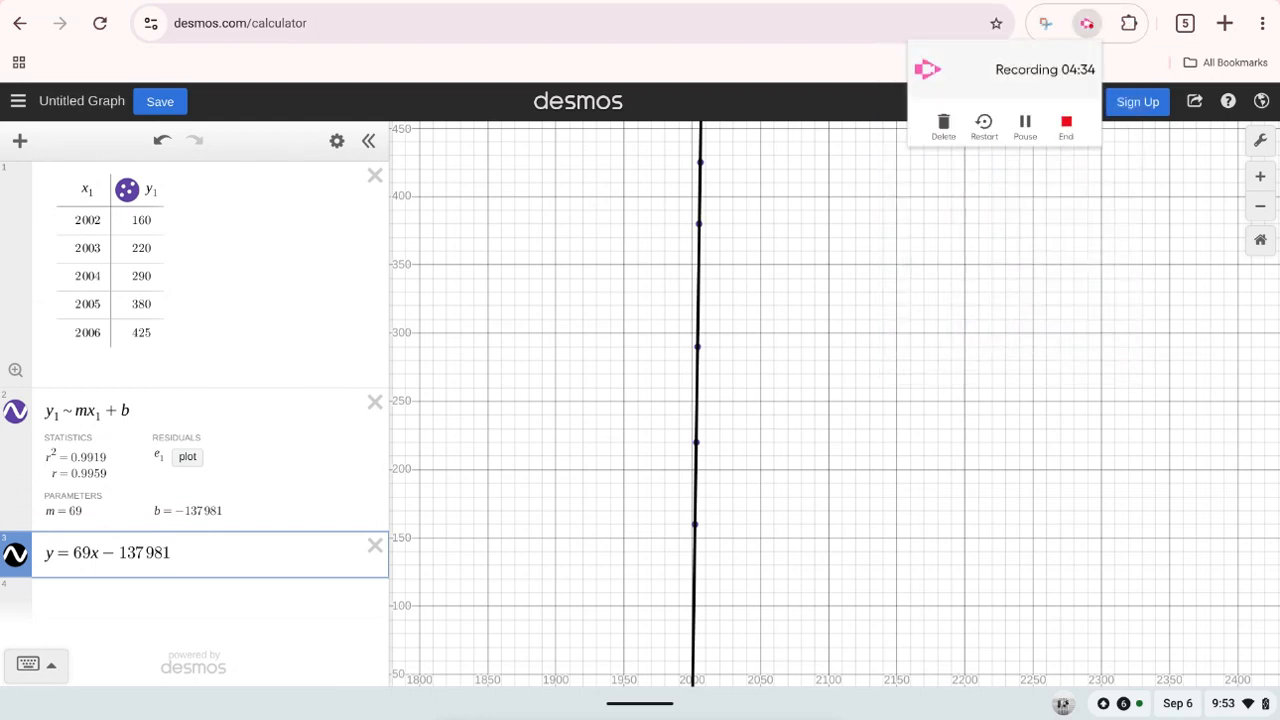